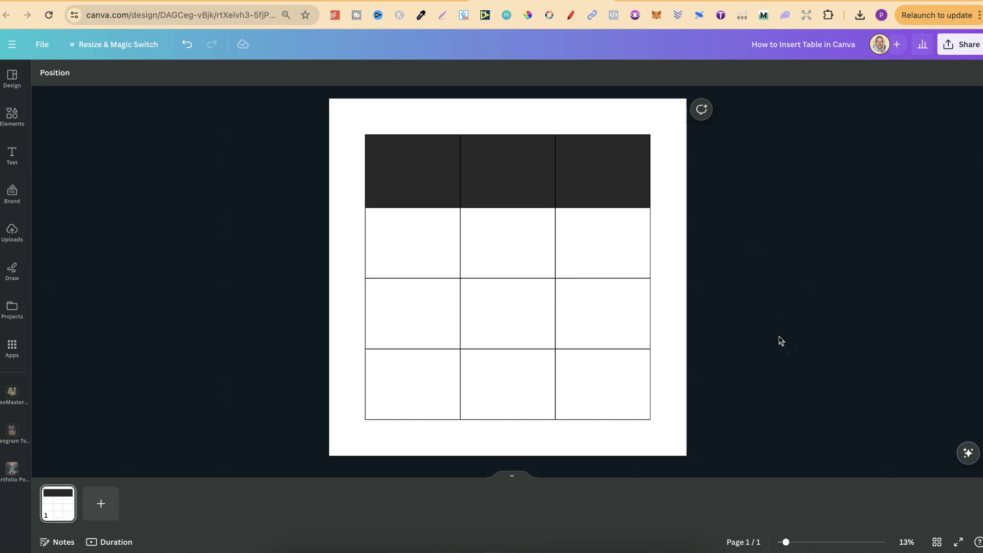
Add a blank second page after the table page.
left_click(101, 503)
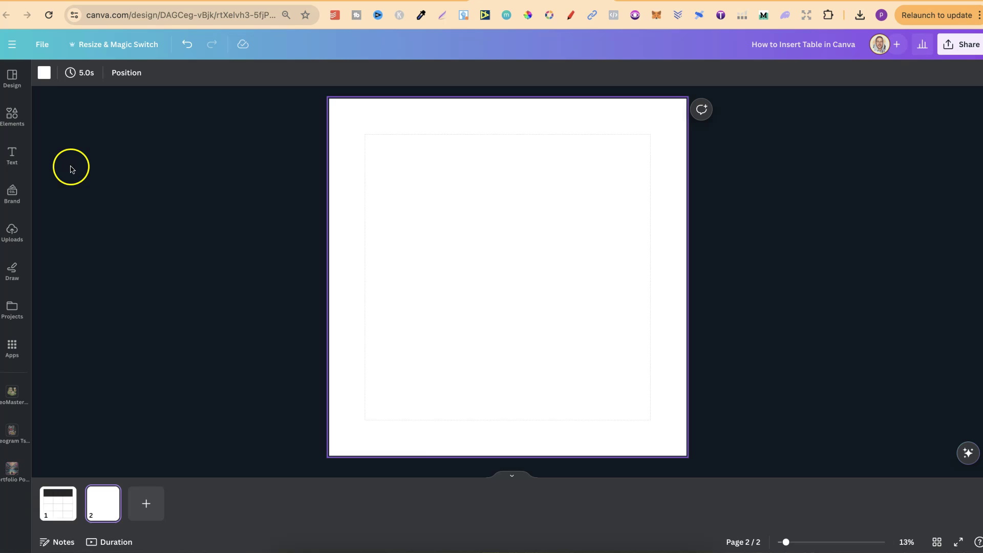
Open the Elements panel and expand the full Tables collection with See all.
left_click(13, 116)
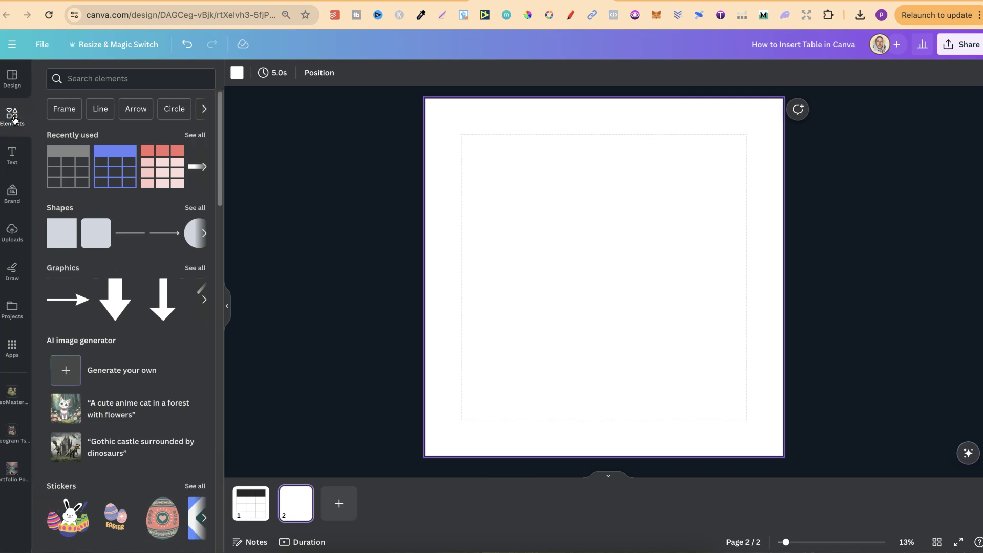
scroll(127, 333, "down", 5)
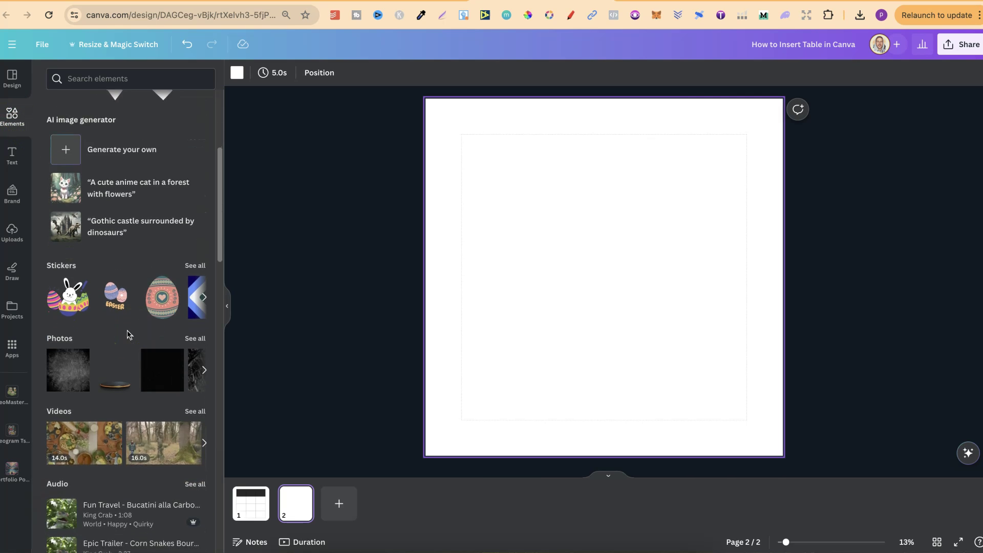
scroll(127, 331, "down", 5)
scroll(127, 331, "down", 3)
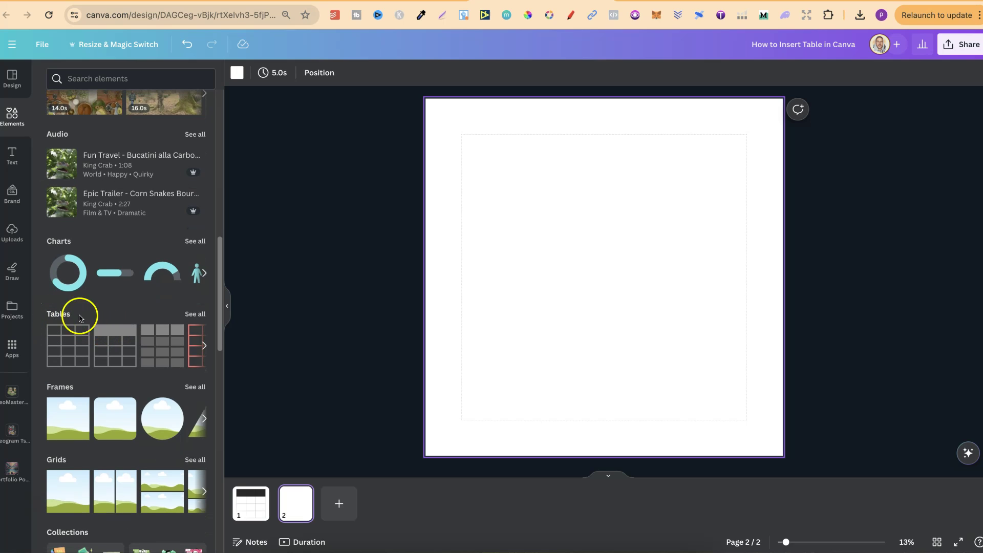
left_click(193, 314)
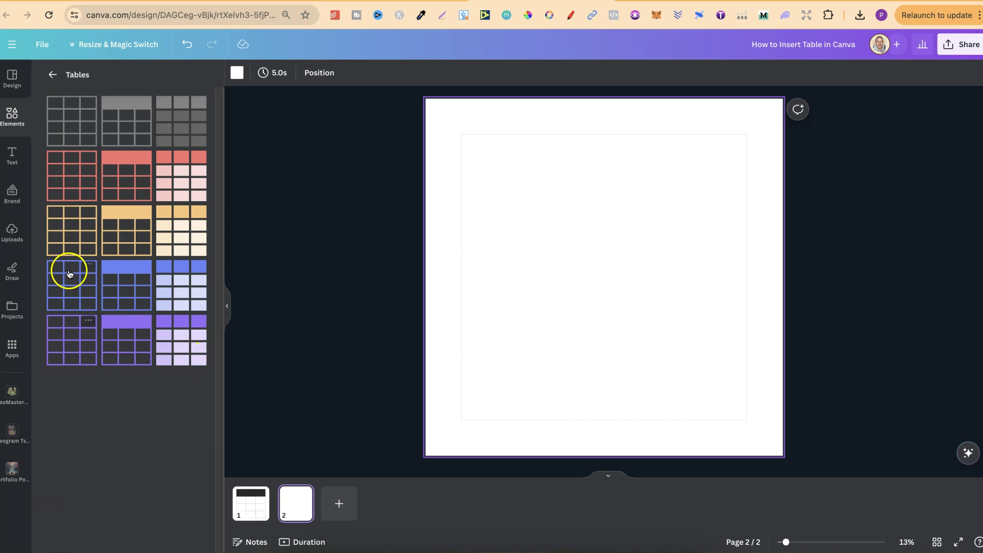
mouse_move(71, 176)
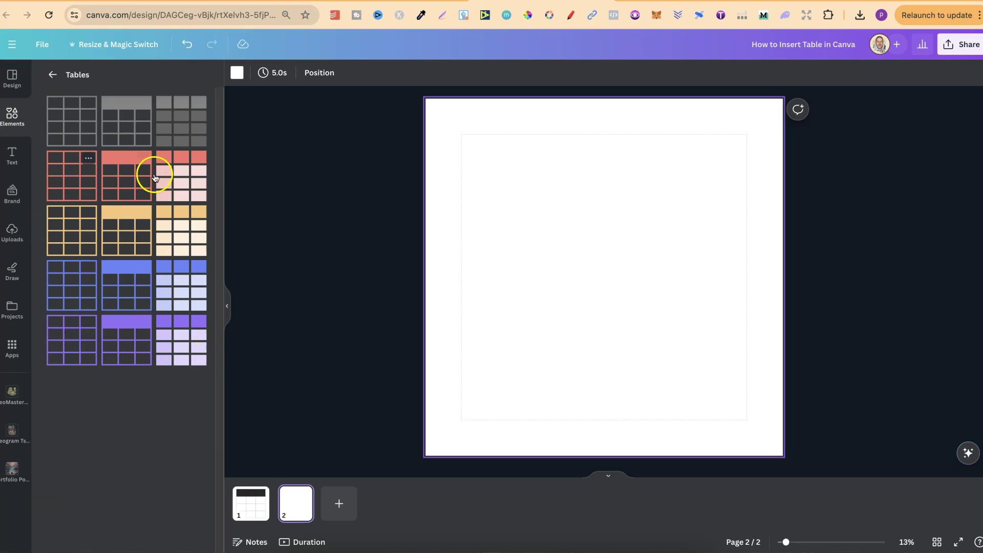
left_click(73, 128)
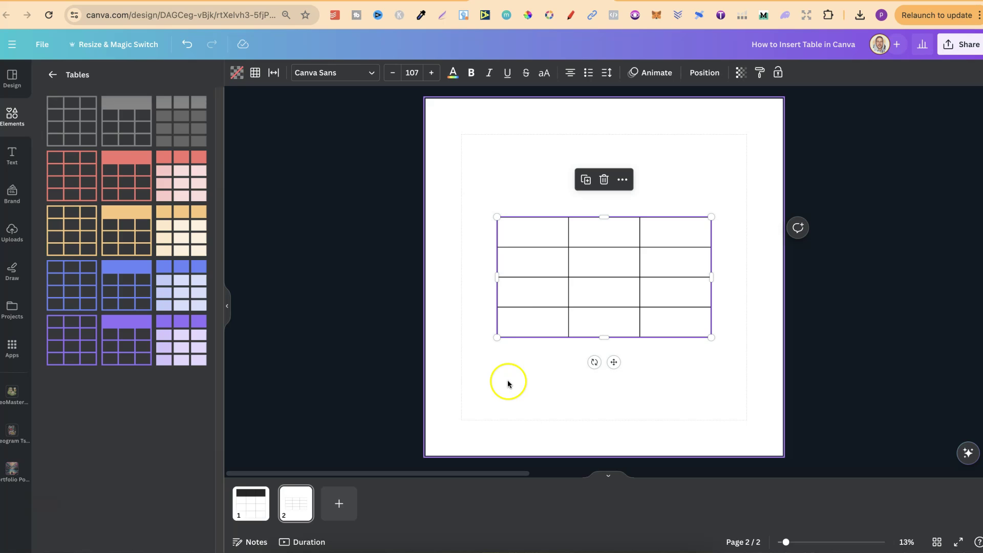
left_click_drag(498, 337, 462, 423)
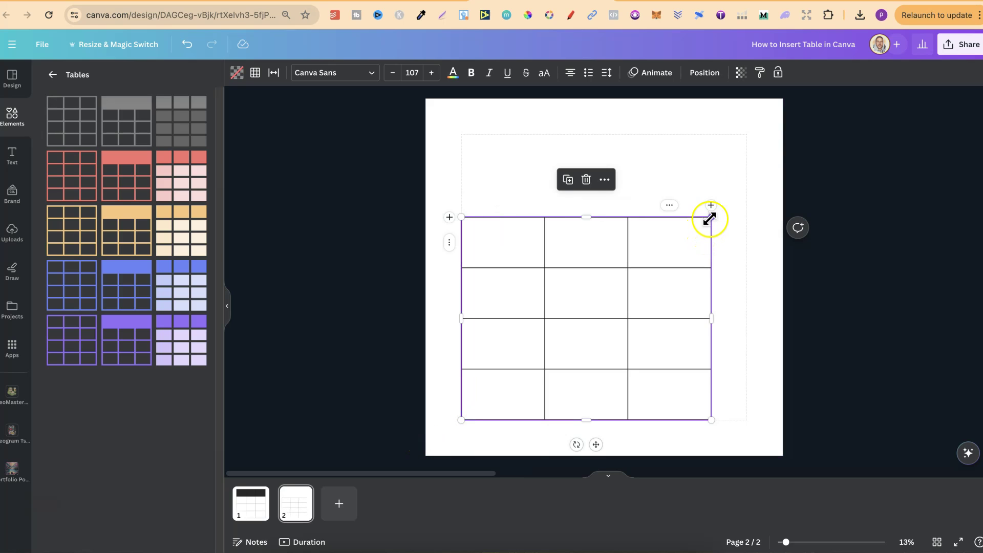
left_click_drag(710, 219, 745, 137)
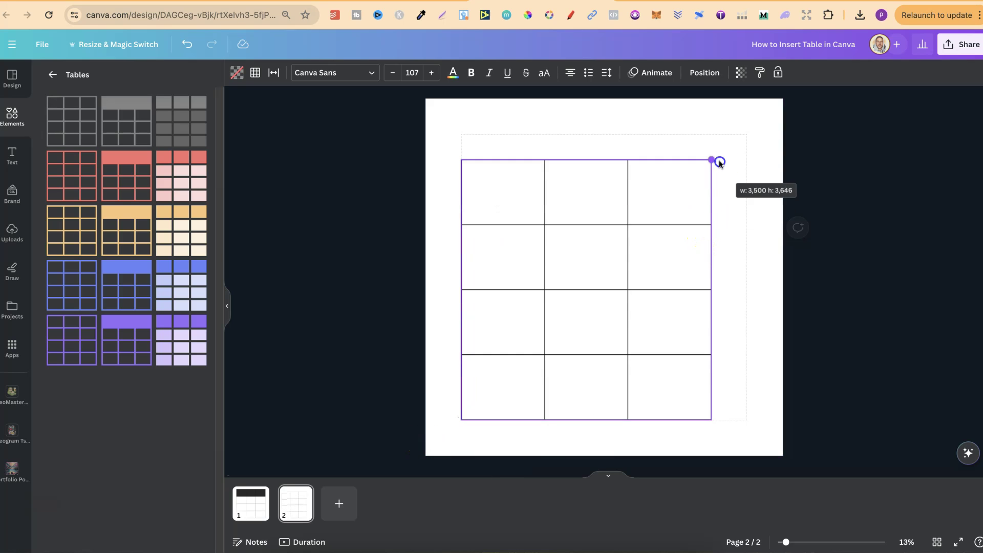
left_click(841, 218)
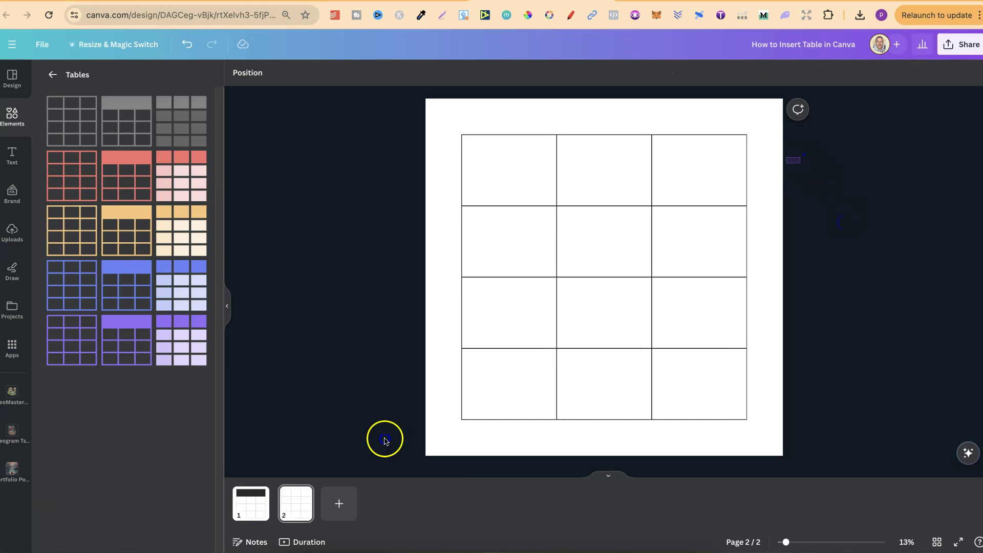
key("ctrl+a")
key("Delete")
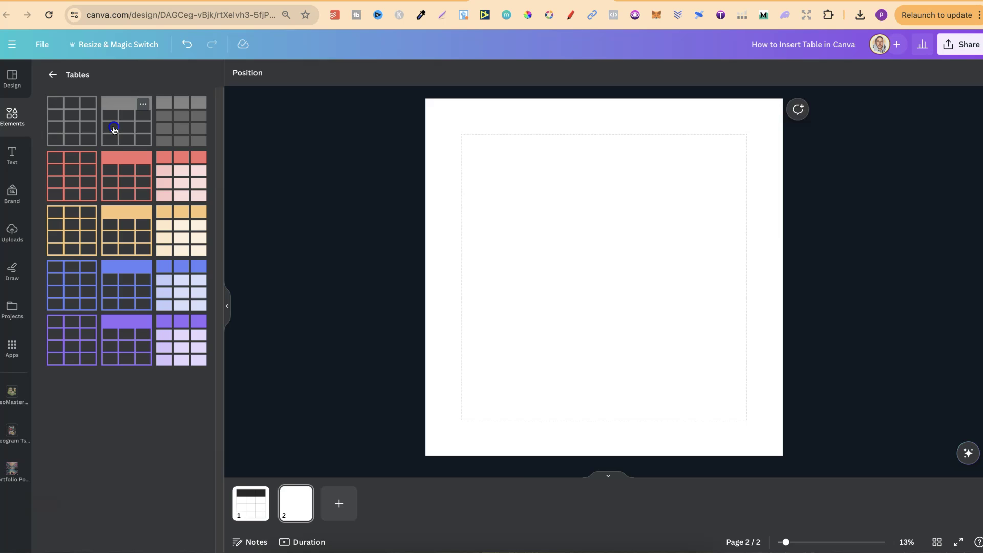
Insert the black-header table and stretch its corners until it fills page 2.
left_click(114, 130)
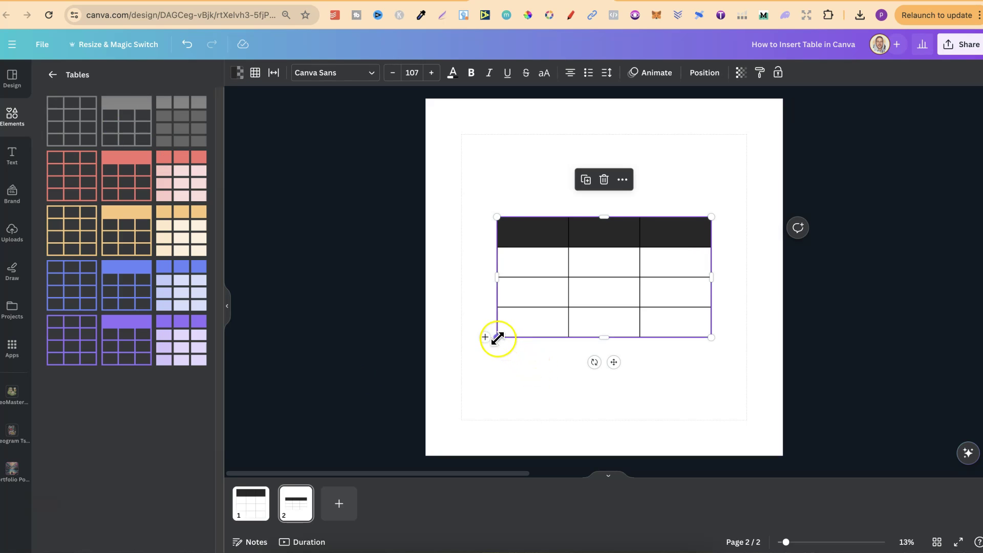
left_click_drag(498, 337, 463, 421)
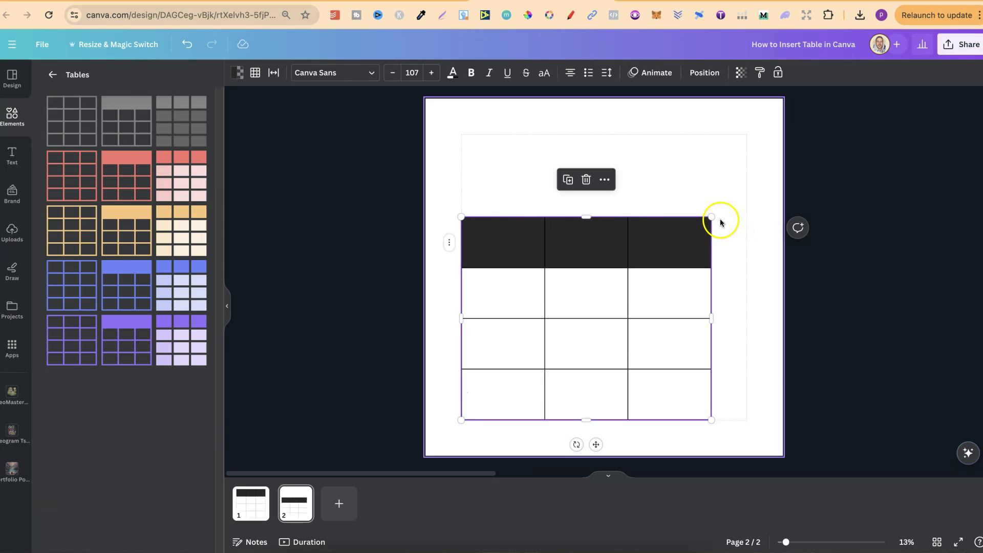
left_click_drag(712, 218, 748, 134)
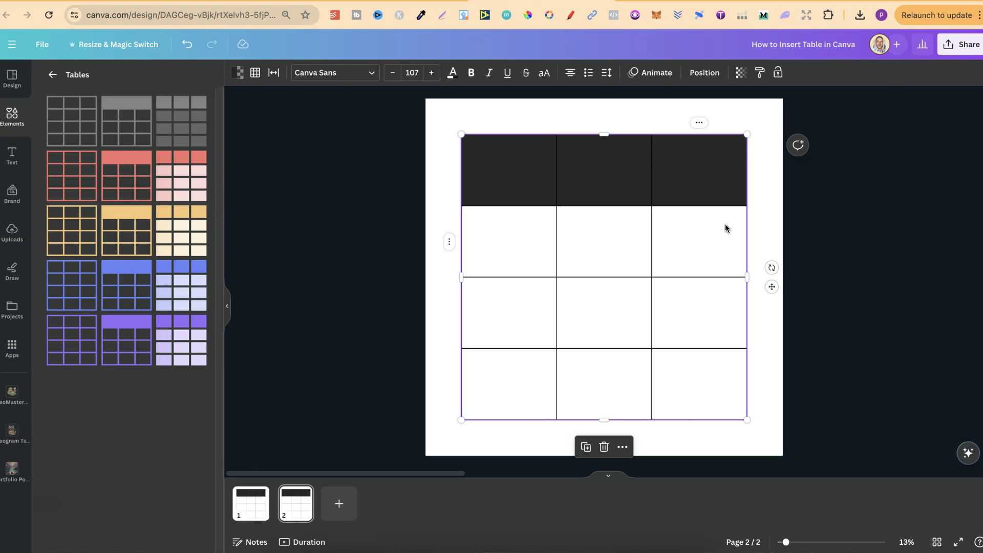
left_click(236, 74)
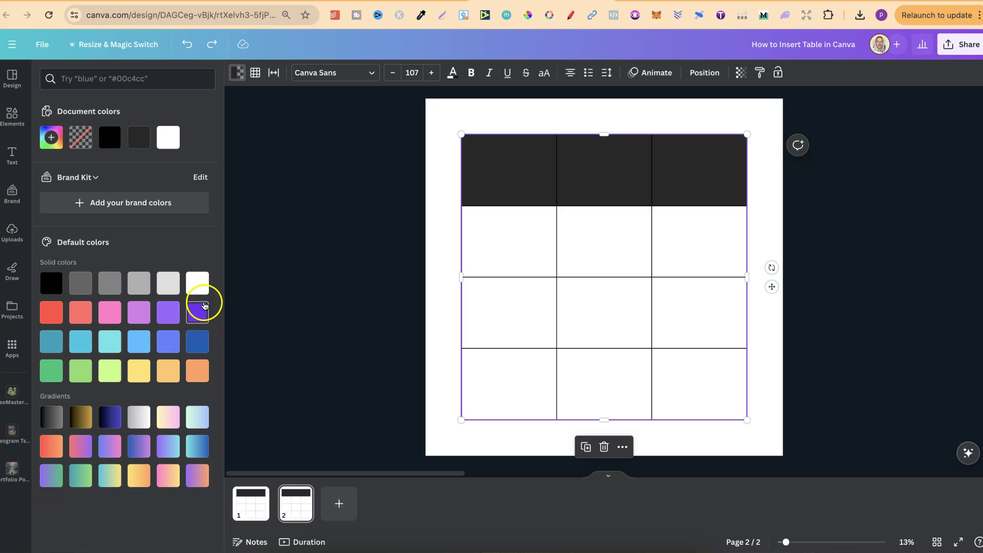
left_click(195, 318)
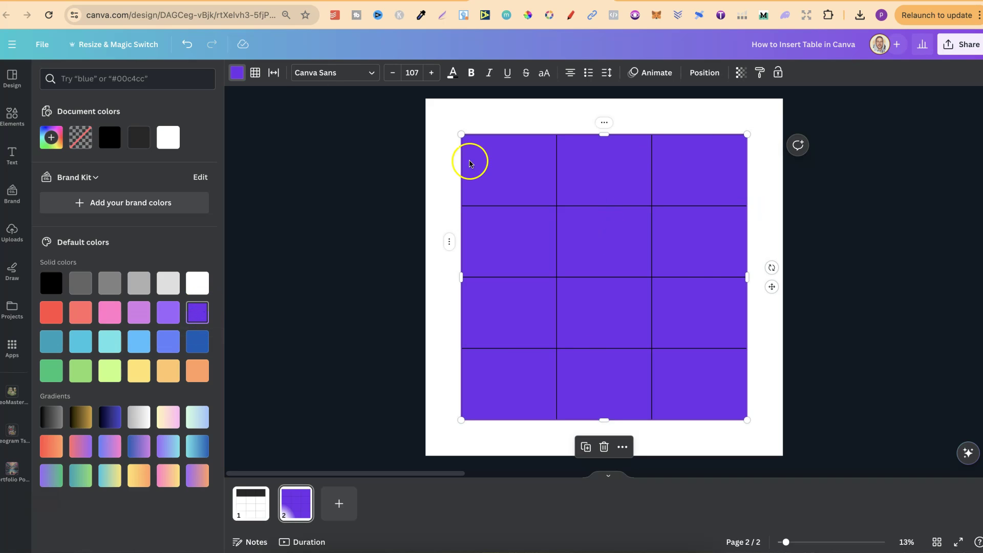
left_click(188, 45)
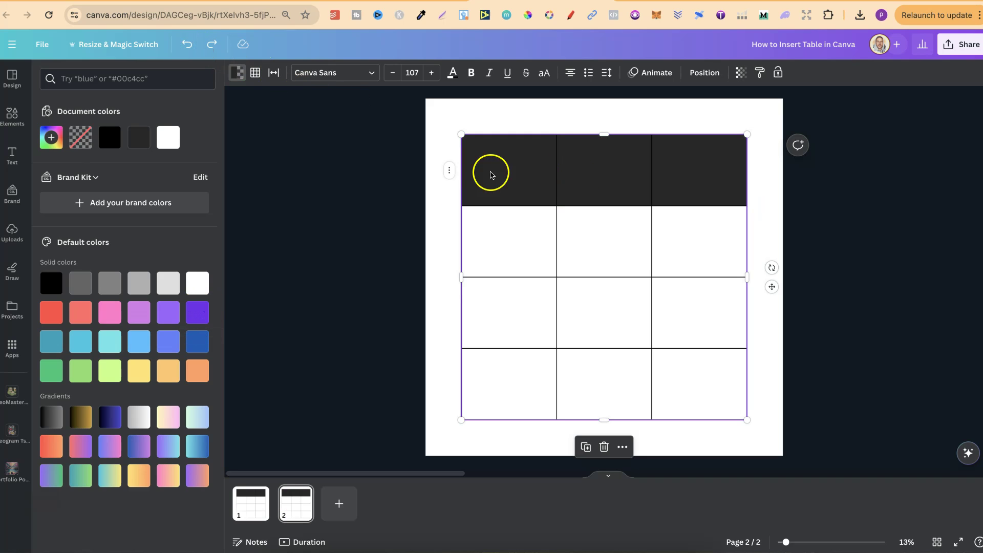
Fill the left, middle and right header cells with the dark blue swatch.
left_click(530, 167)
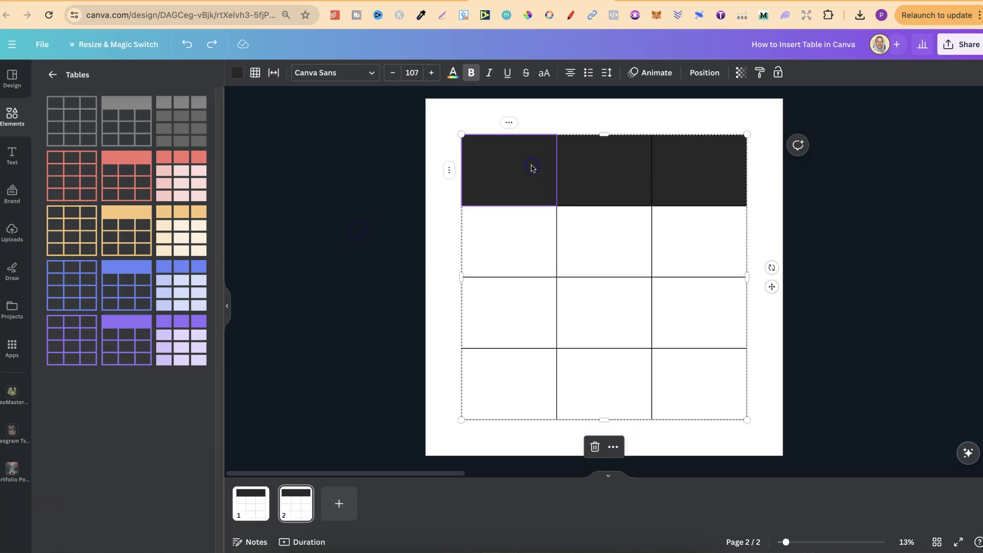
left_click(236, 72)
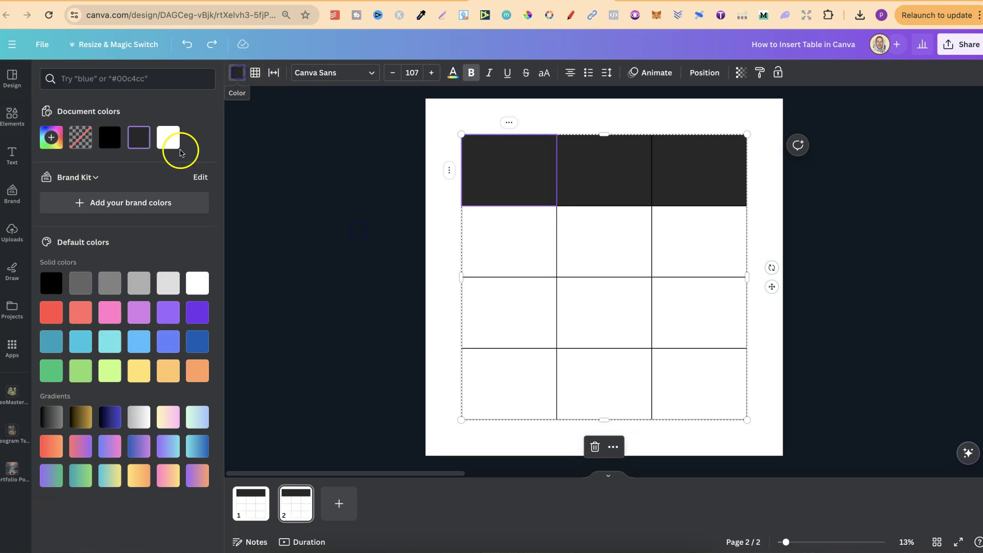
left_click(197, 343)
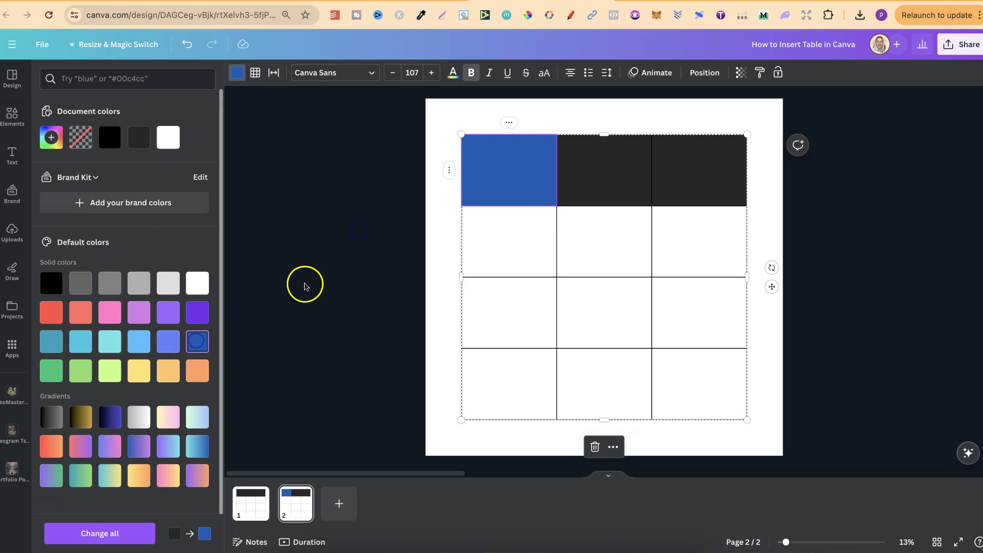
left_click(579, 157)
left_click(205, 338)
left_click(676, 184)
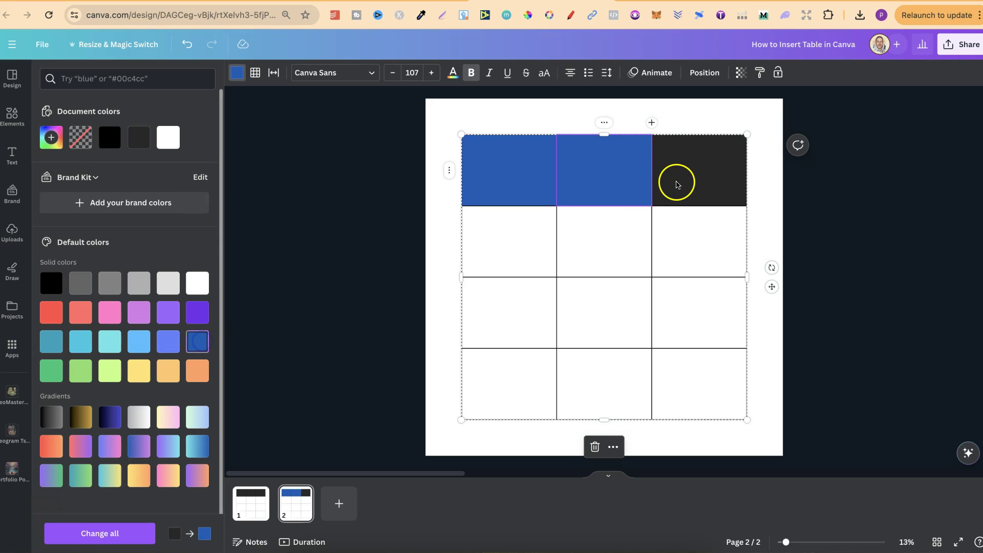
left_click(197, 341)
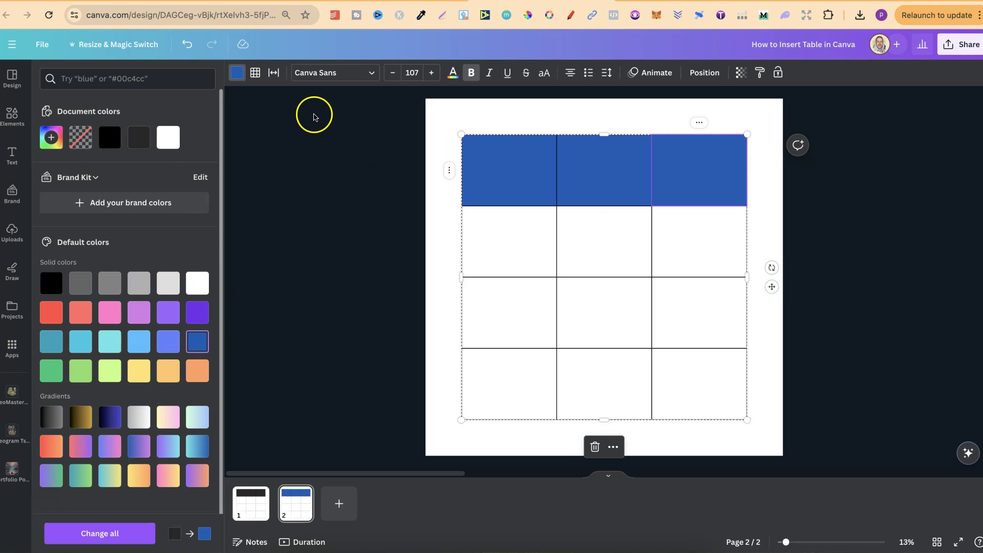
left_click(255, 73)
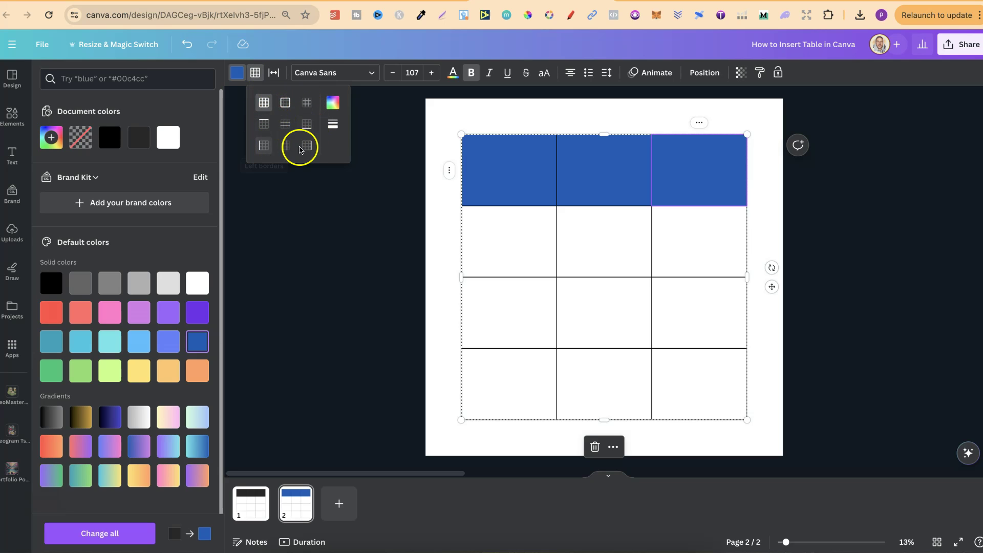
left_click(333, 103)
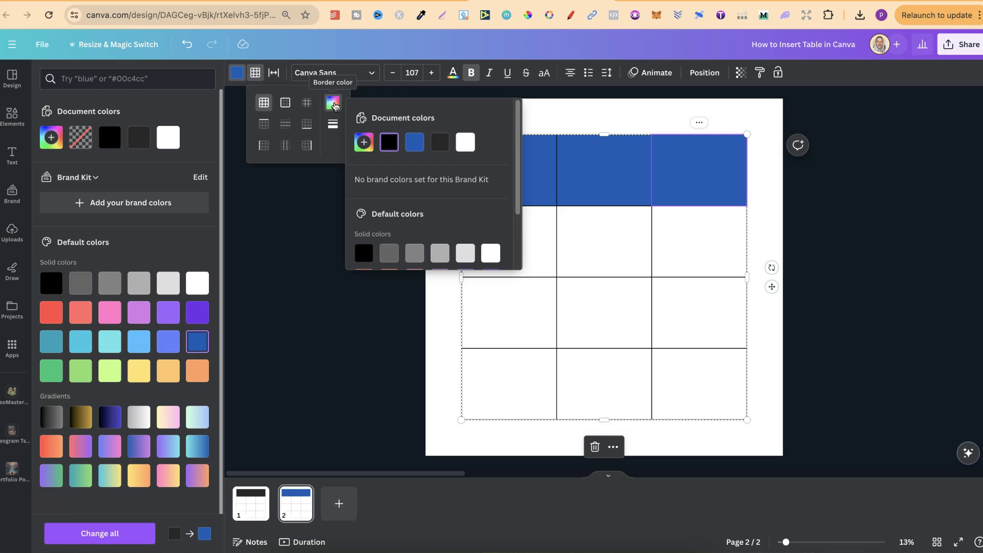
left_click(332, 123)
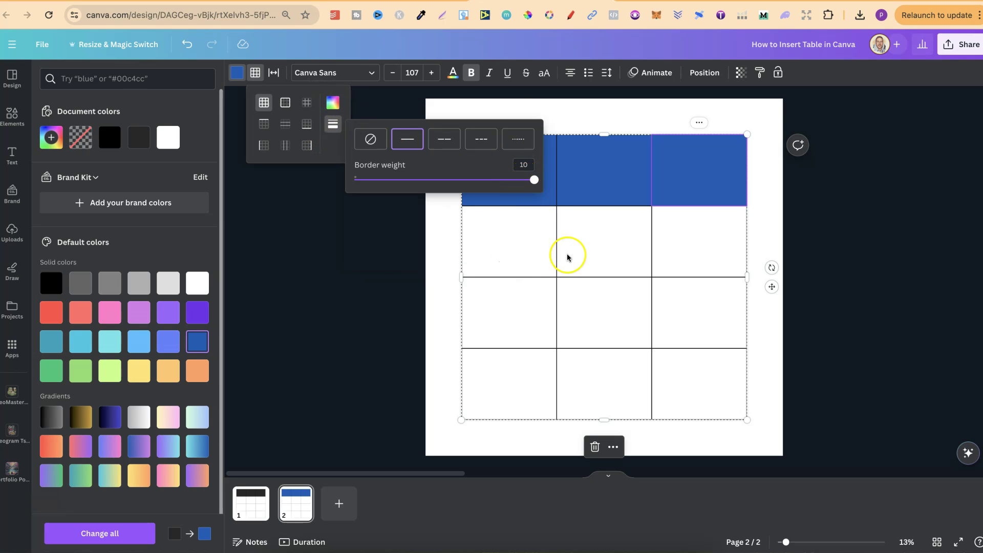
left_click_drag(534, 180, 428, 182)
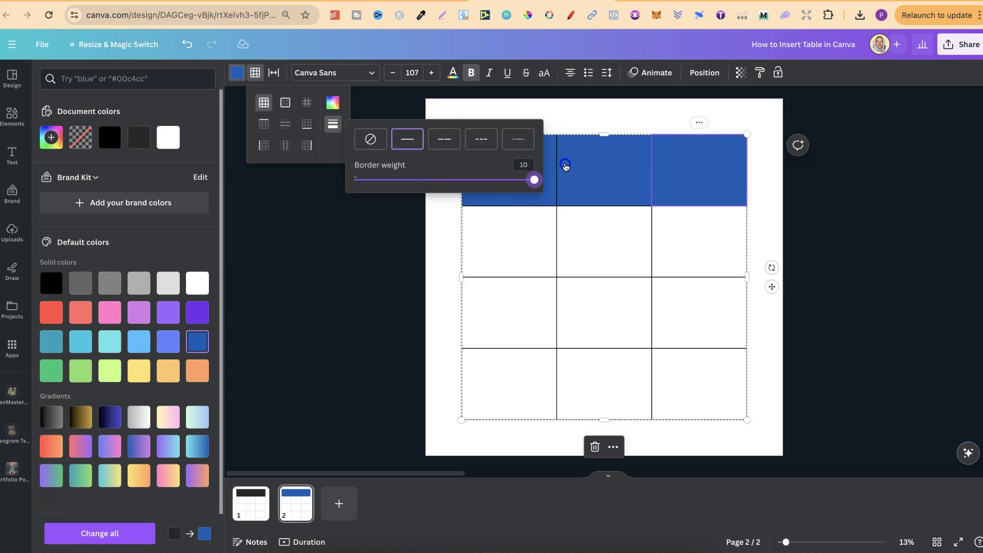
left_click(319, 284)
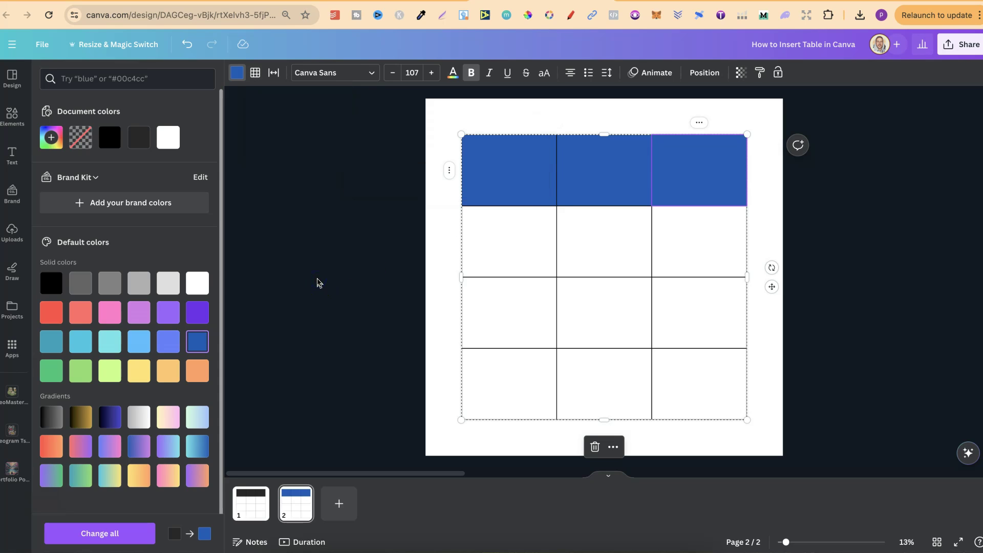
Try table spacing, return it to 0, and lower the cell spacing.
left_click(272, 77)
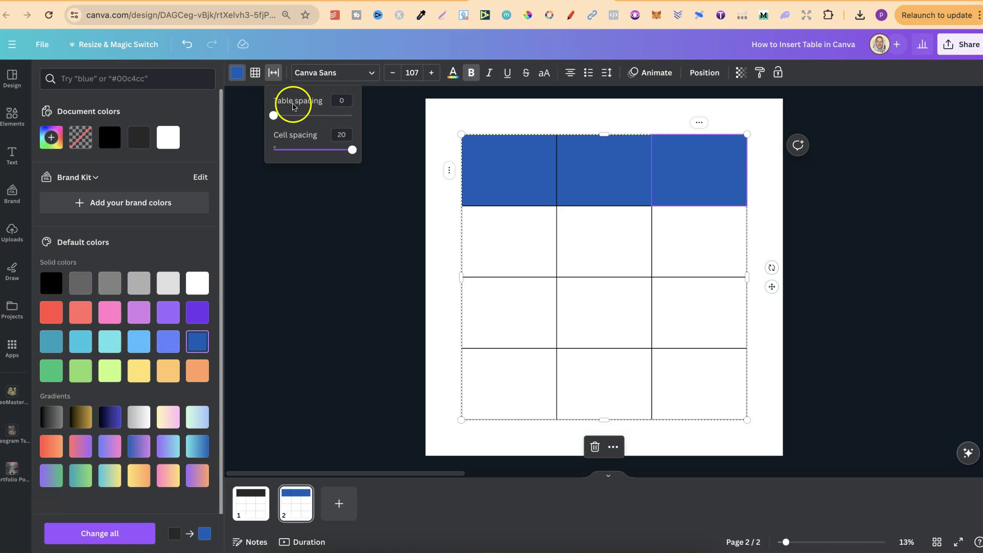
left_click_drag(273, 115, 325, 121)
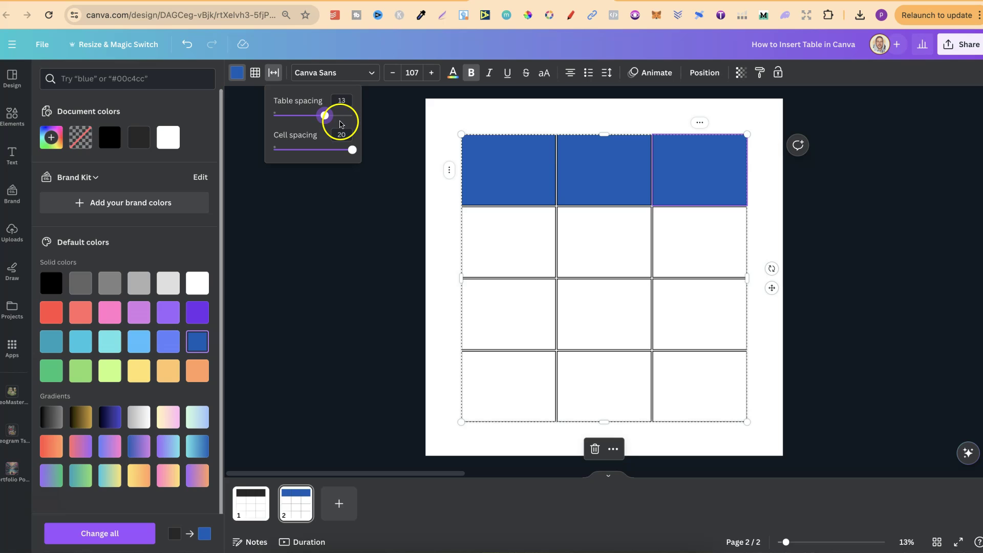
left_click_drag(325, 115, 258, 118)
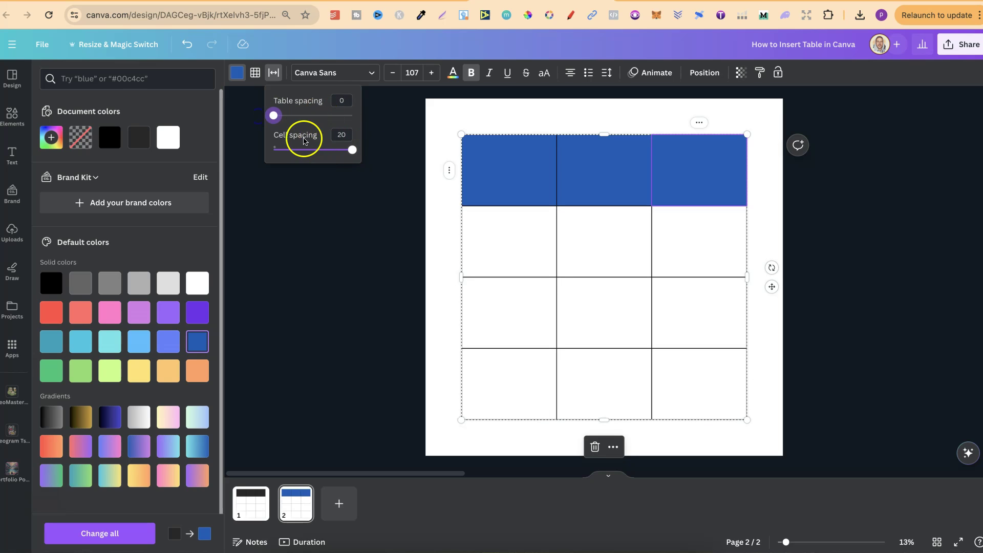
left_click_drag(354, 150, 336, 152)
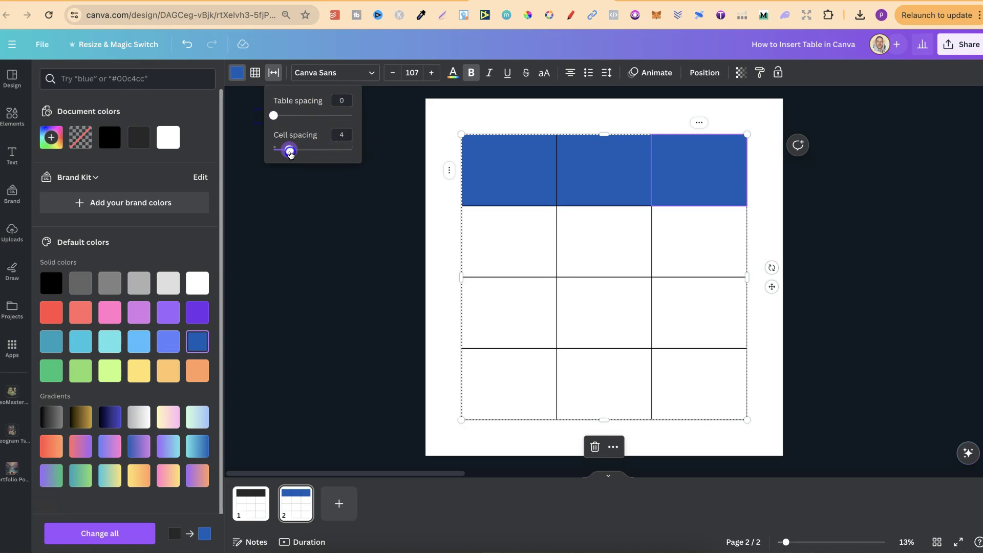
left_click(391, 254)
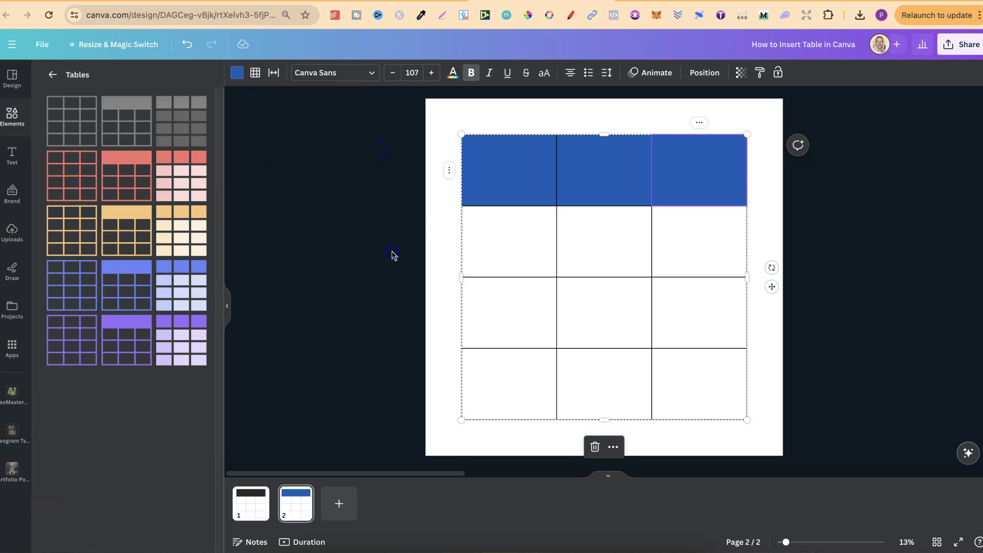
left_click(392, 254)
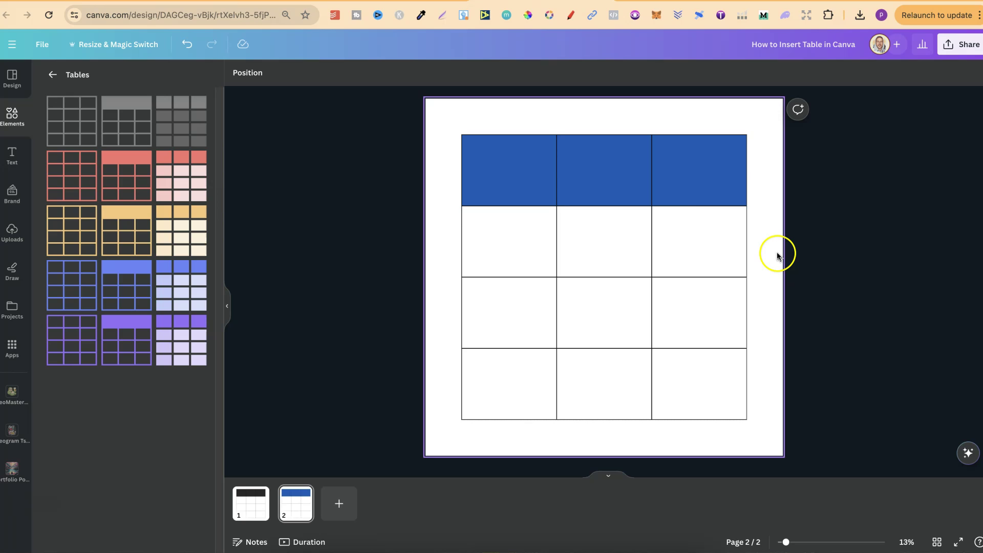
left_click(535, 185)
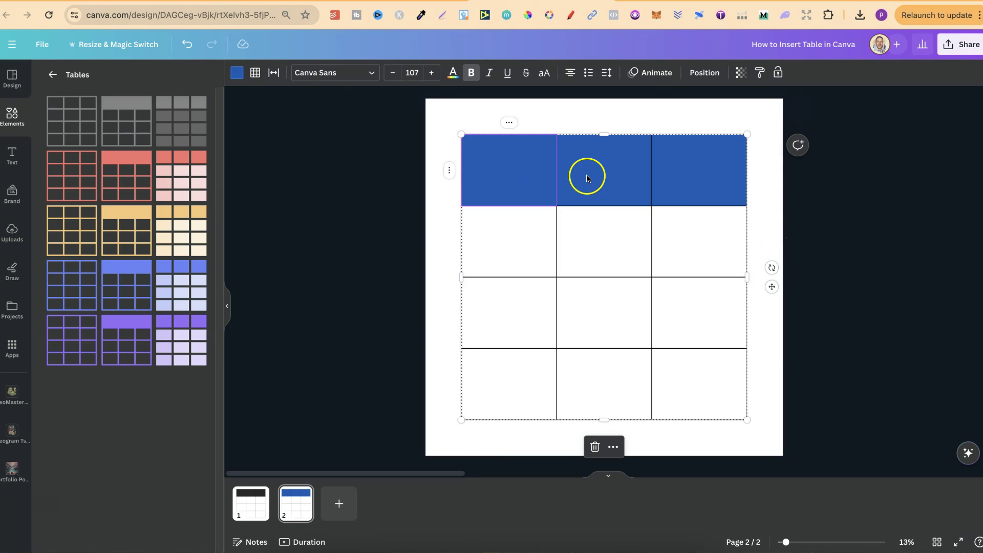
left_click(699, 175)
left_click(486, 173)
left_click(509, 173)
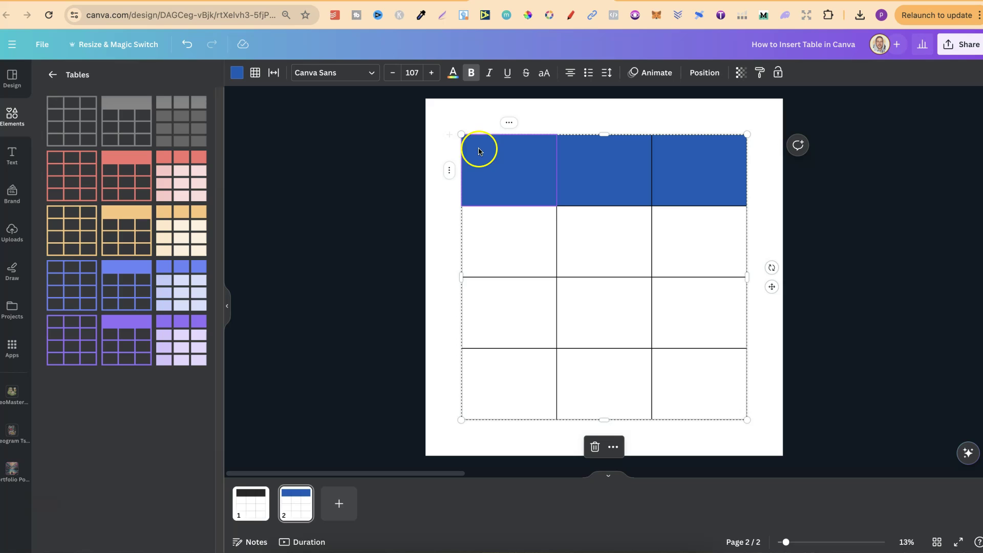
left_click(511, 123)
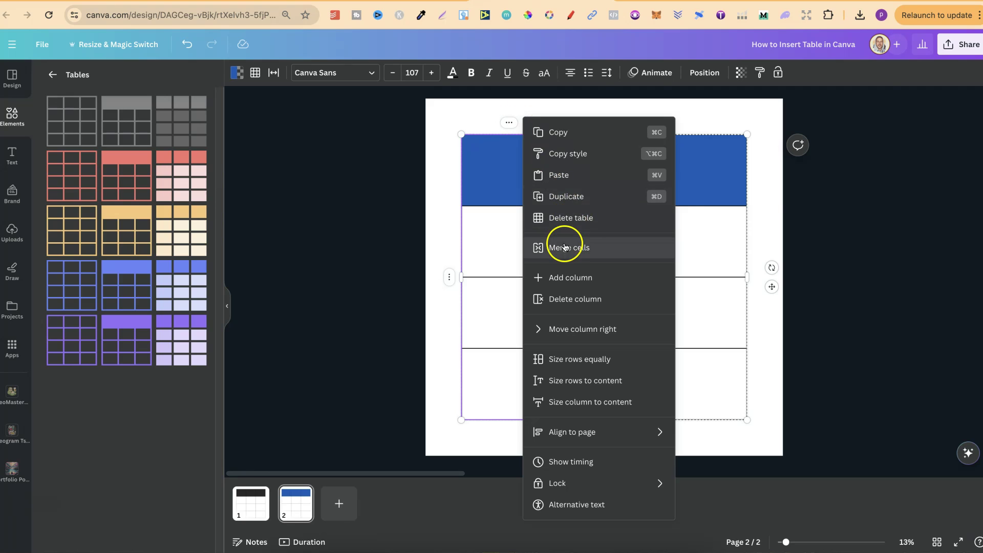
left_click(899, 207)
left_click(499, 180)
left_click_drag(684, 166, 685, 165)
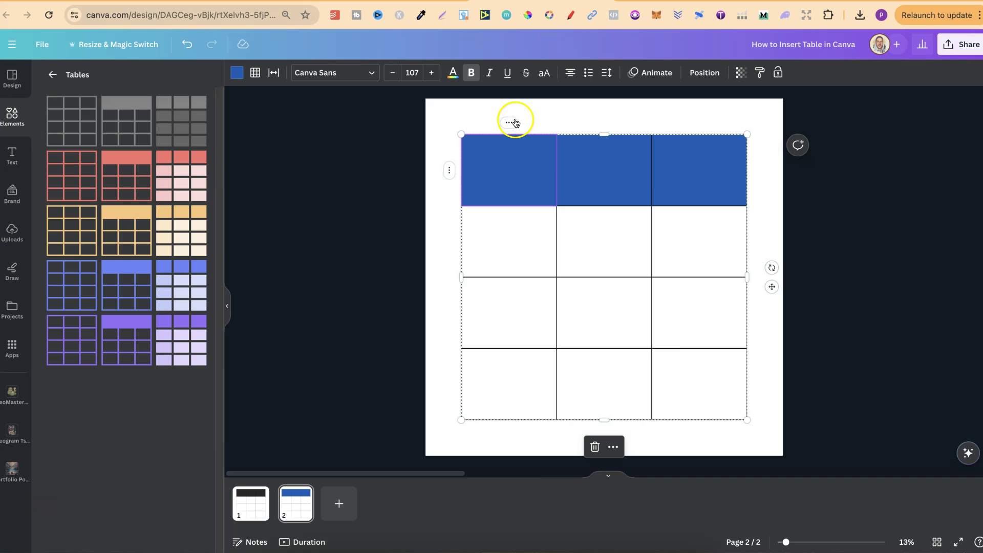
left_click(509, 123)
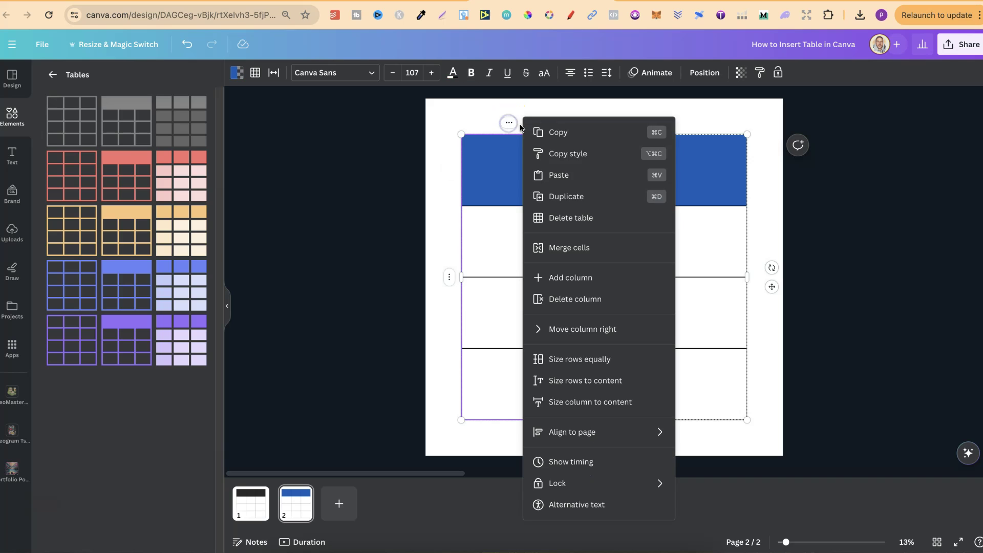
left_click(581, 248)
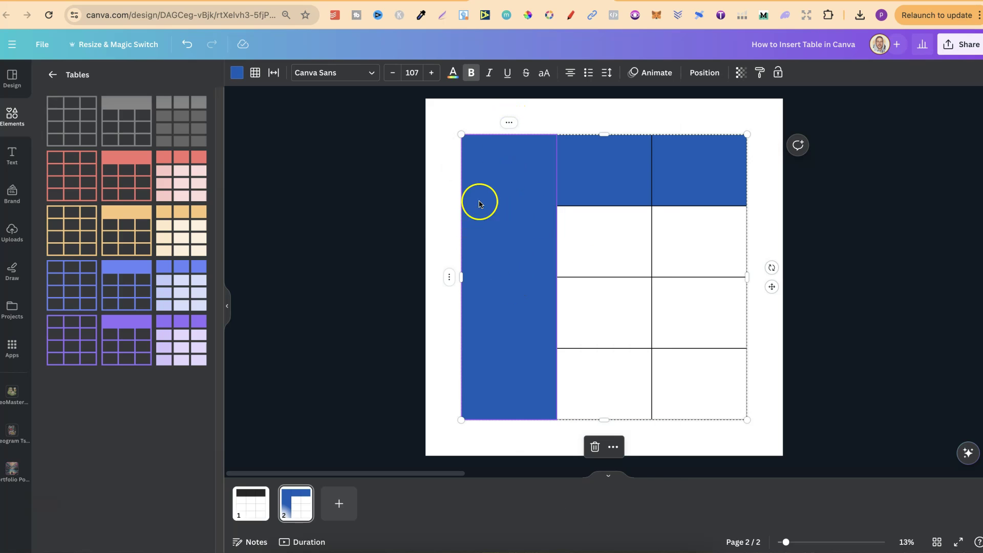
left_click(183, 47)
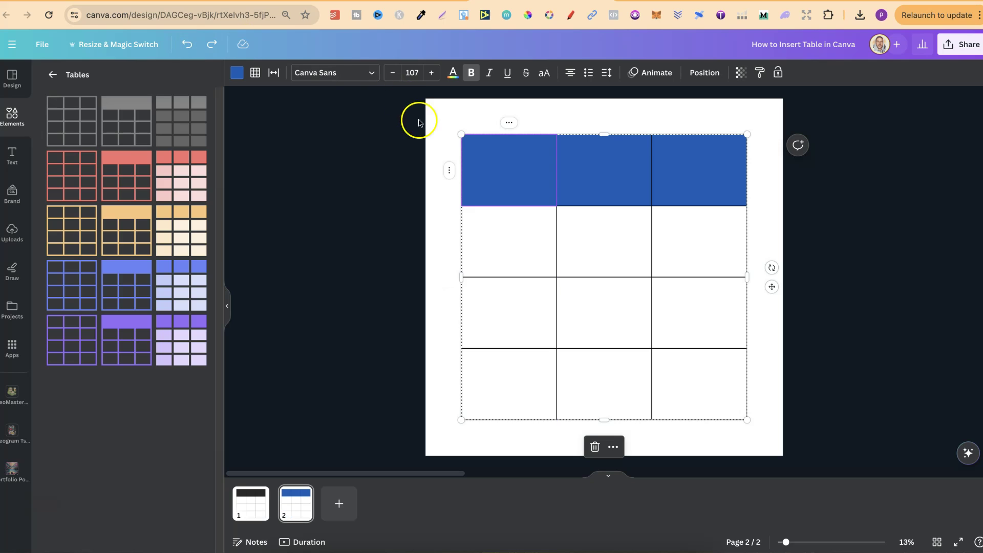
Merge the top row's three blue cells via Merge cells, then deselect the table.
right_click(447, 167)
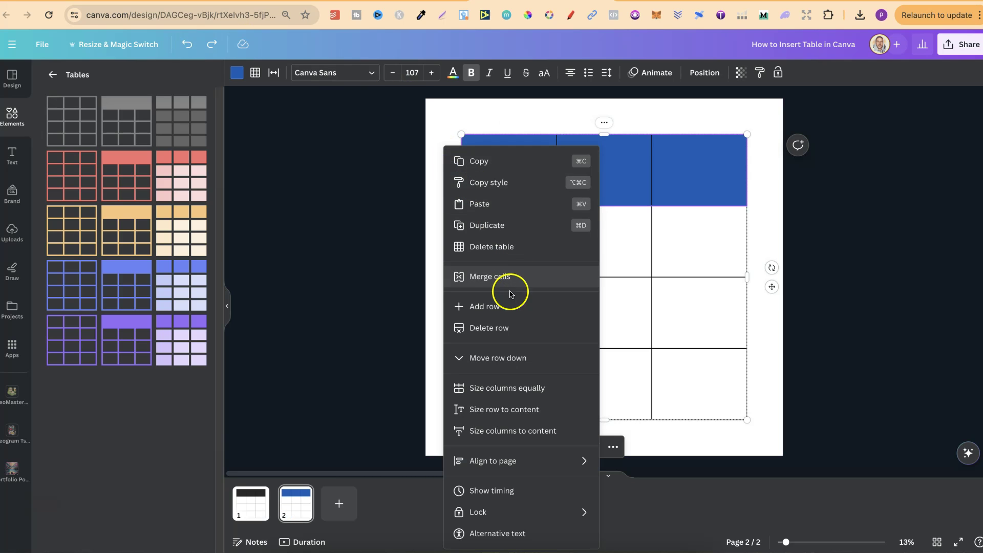
left_click(362, 174)
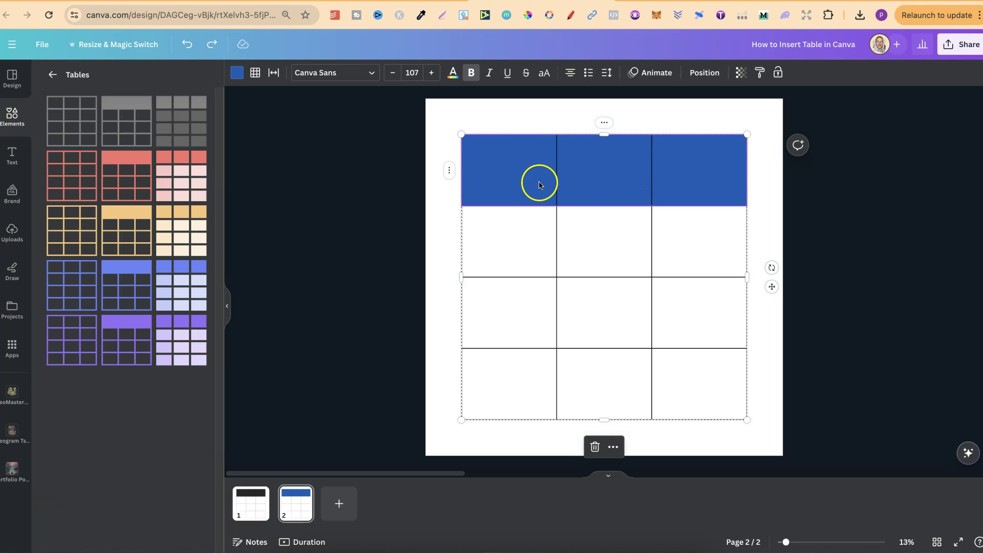
right_click(451, 174)
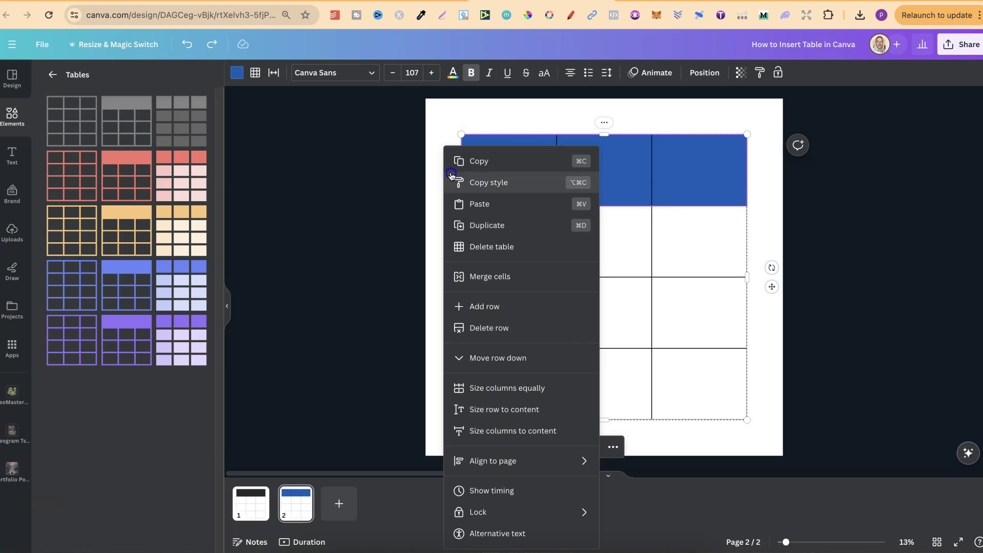
left_click(507, 275)
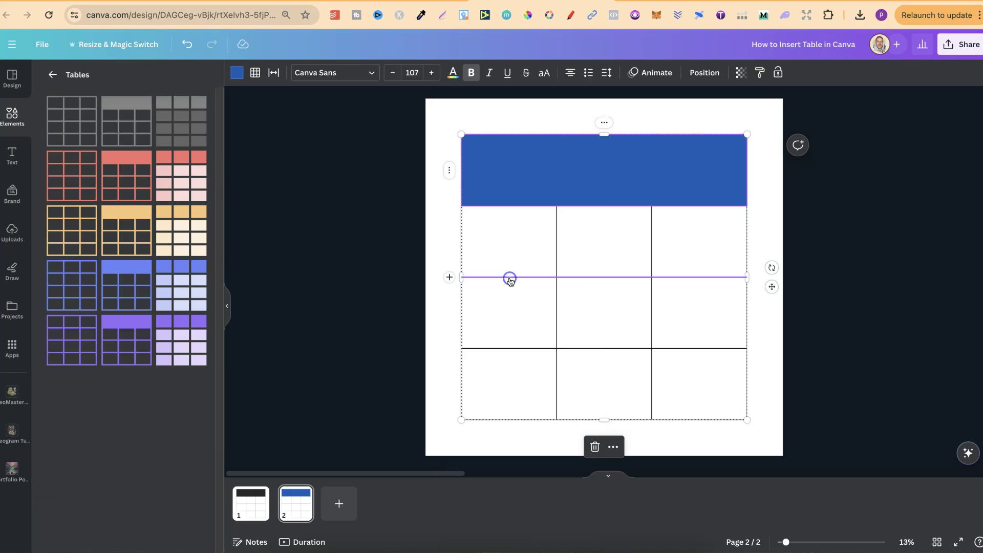
left_click(829, 182)
left_click(636, 175)
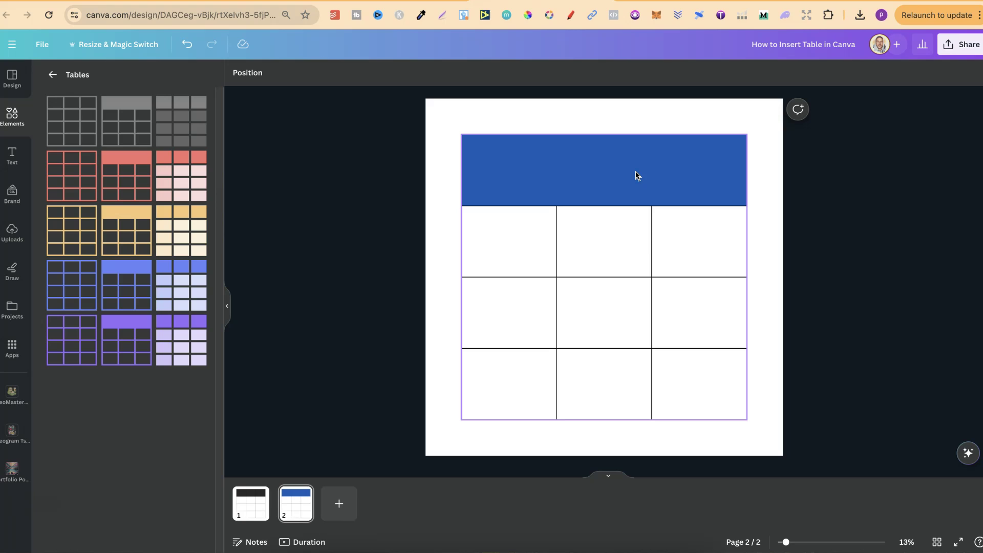
Type 'Our Table' in the merged header and increase its font size.
left_click(614, 174)
left_click(648, 170)
type("Our Table")
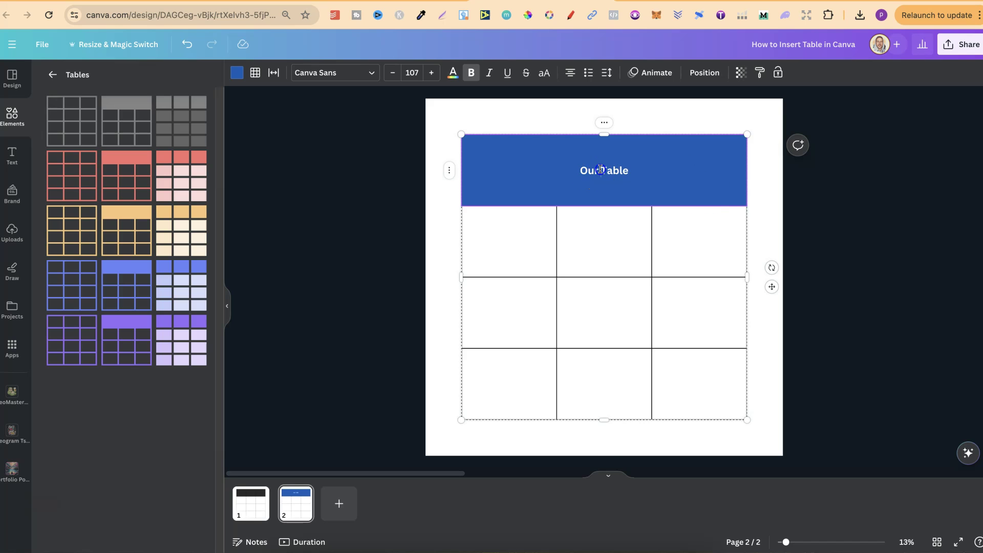
left_click_drag(581, 170, 630, 170)
left_click(433, 75)
left_click(432, 74)
left_click(432, 74)
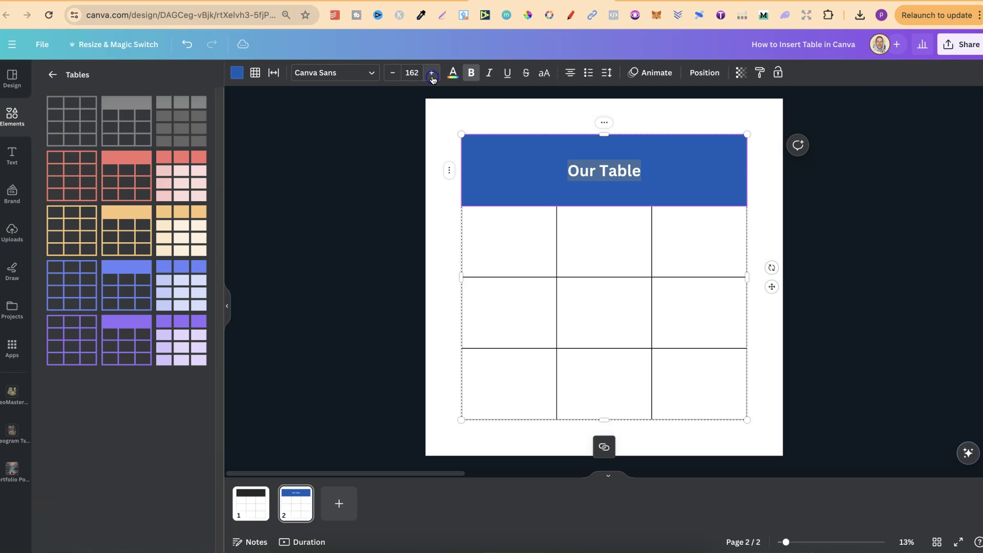
left_click(861, 228)
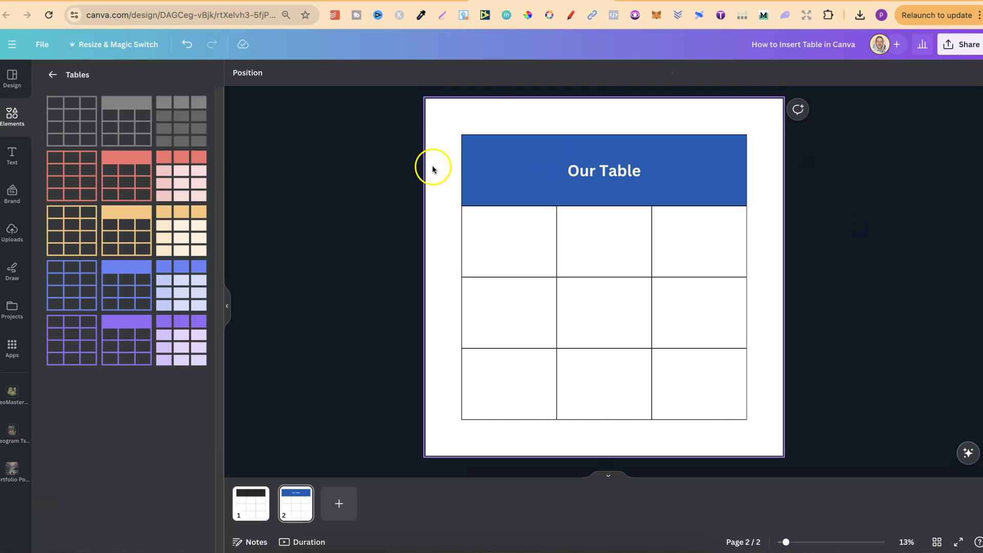
left_click(501, 234)
right_click(449, 243)
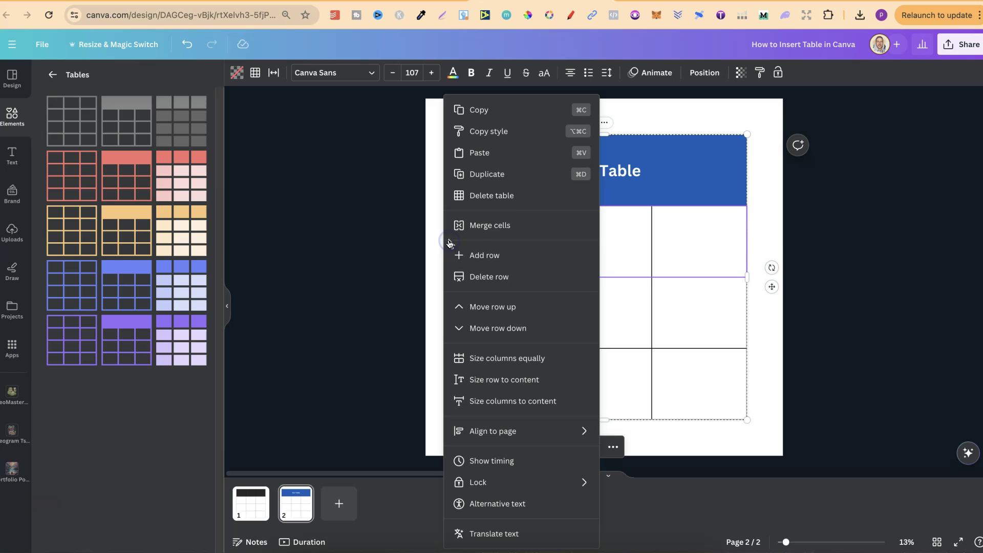
left_click(527, 232)
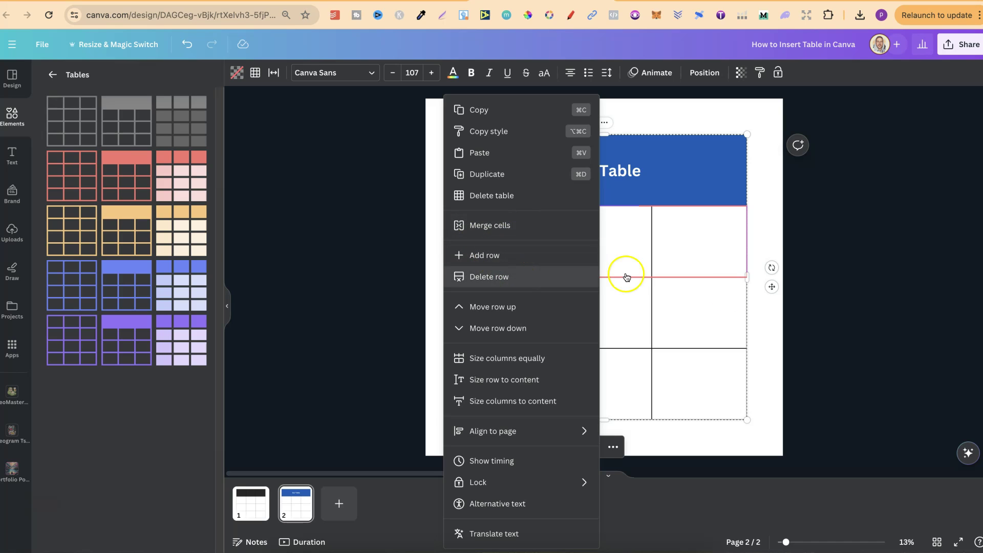
left_click(883, 338)
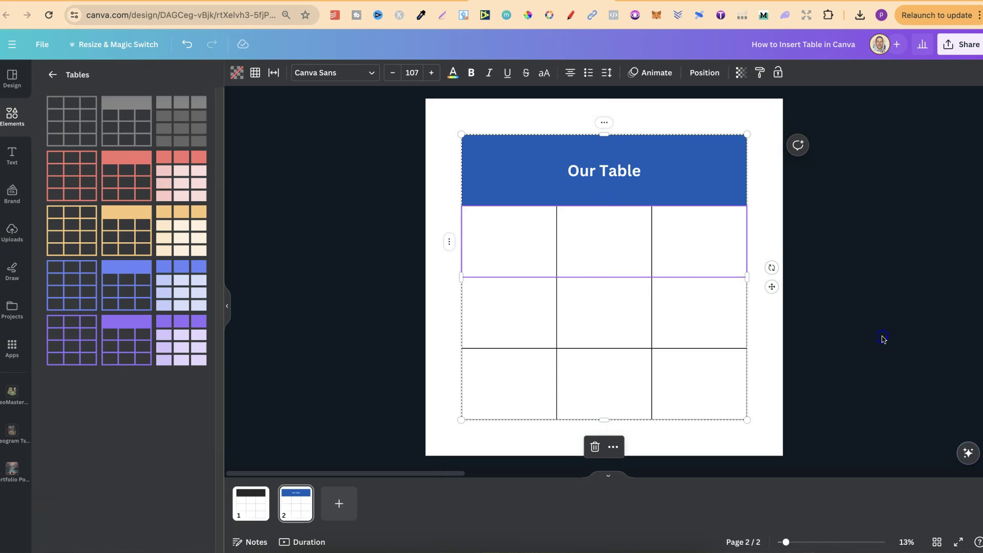
left_click(450, 244)
left_click(384, 275)
left_click(601, 148)
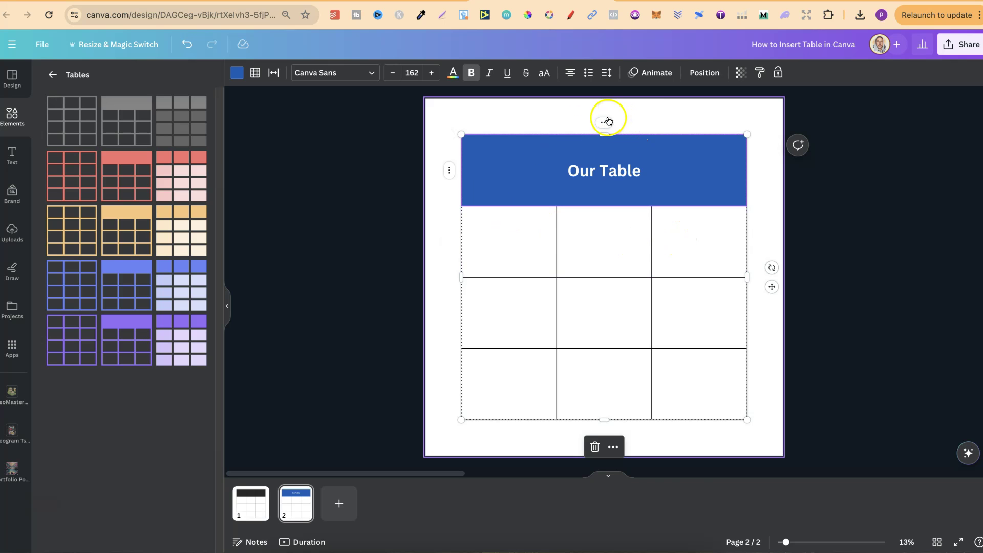
left_click(604, 123)
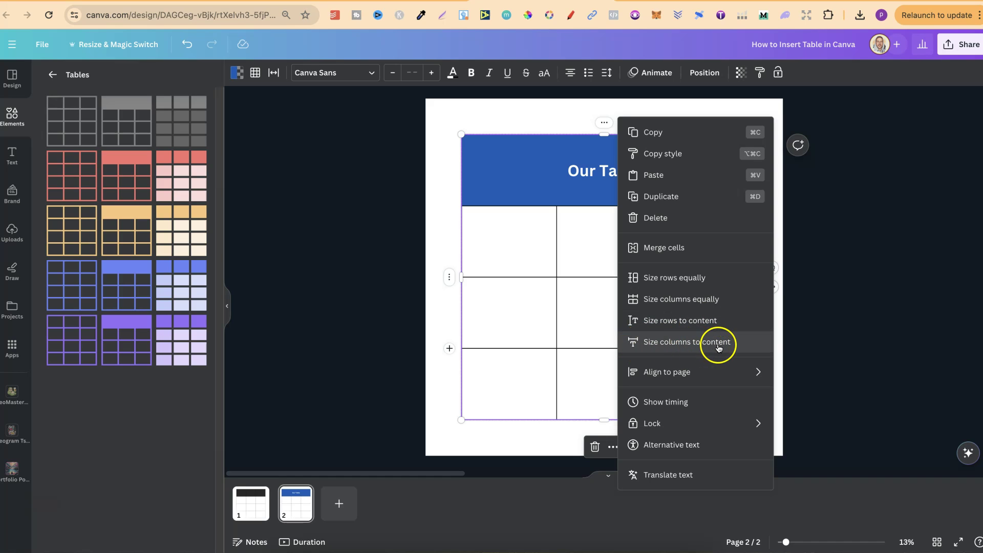
left_click(810, 332)
left_click(810, 332)
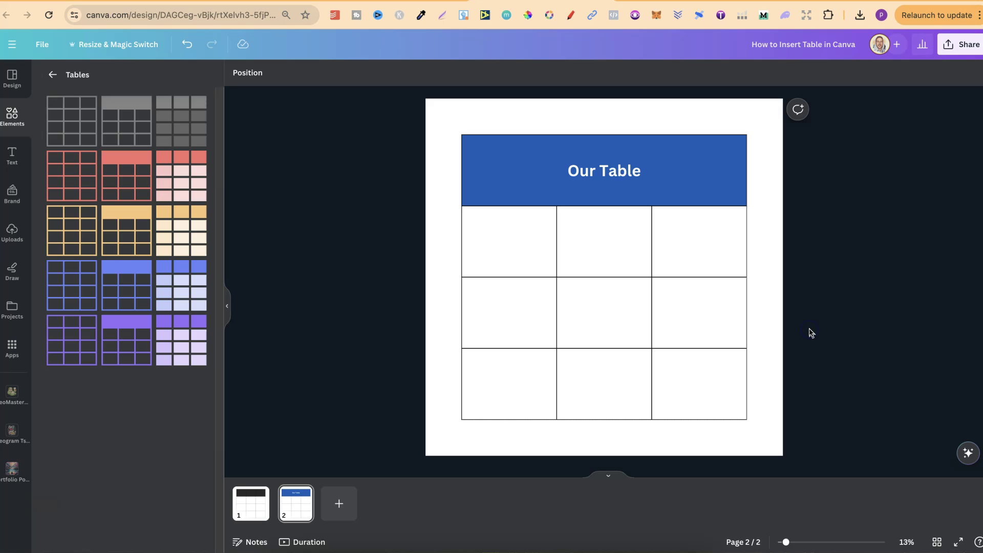